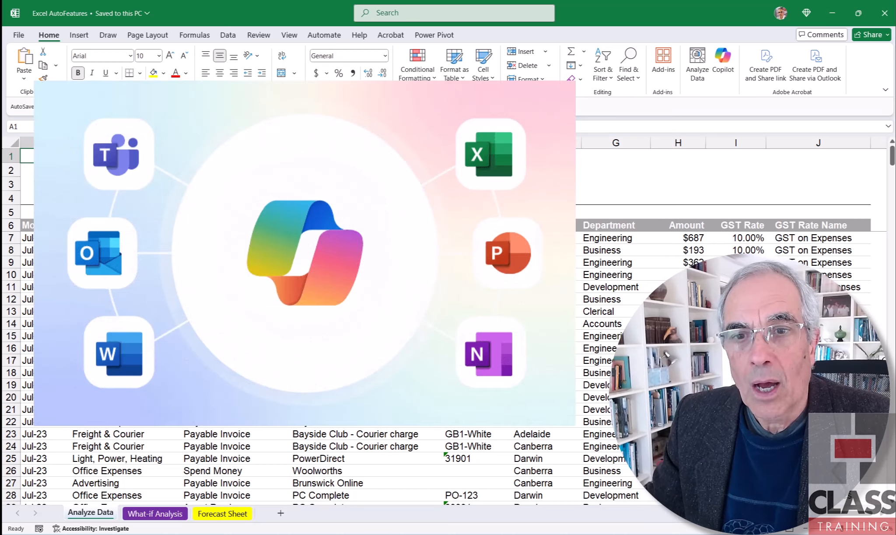
- Examine the Cost Account, Amount and Office columns of the general ledger on the Analyze Data sheet
{"action": "left_click", "coordinate": [53, 38]}
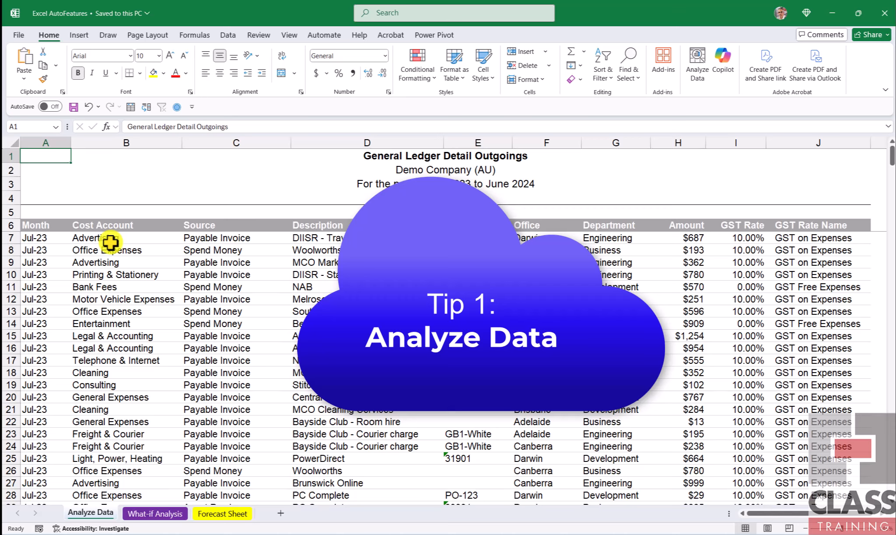
{"action": "left_click", "coordinate": [46, 35]}
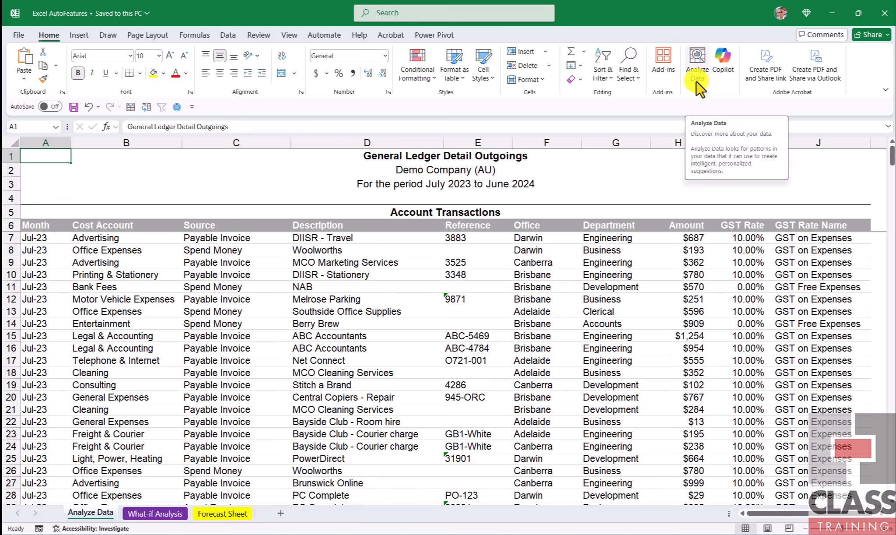
{"action": "left_click", "coordinate": [369, 274]}
{"action": "left_click", "coordinate": [369, 274]}
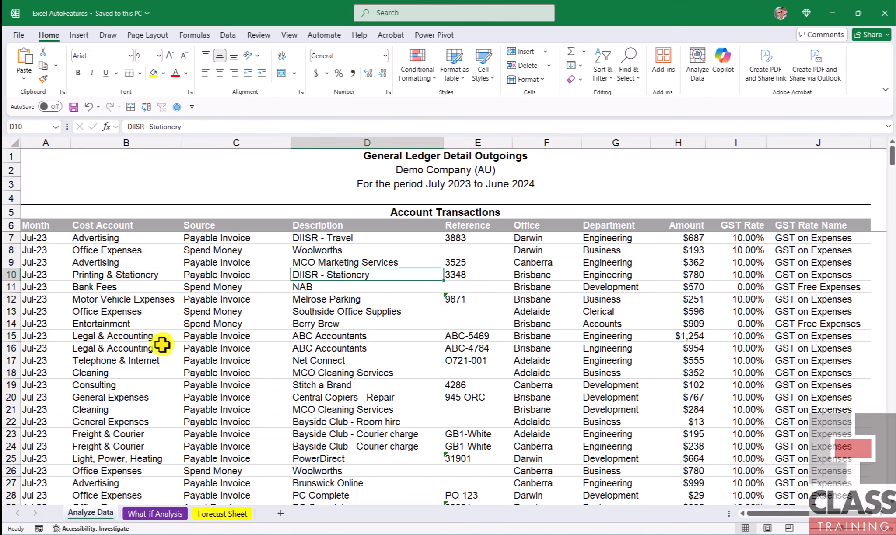
{"action": "left_click", "coordinate": [115, 143]}
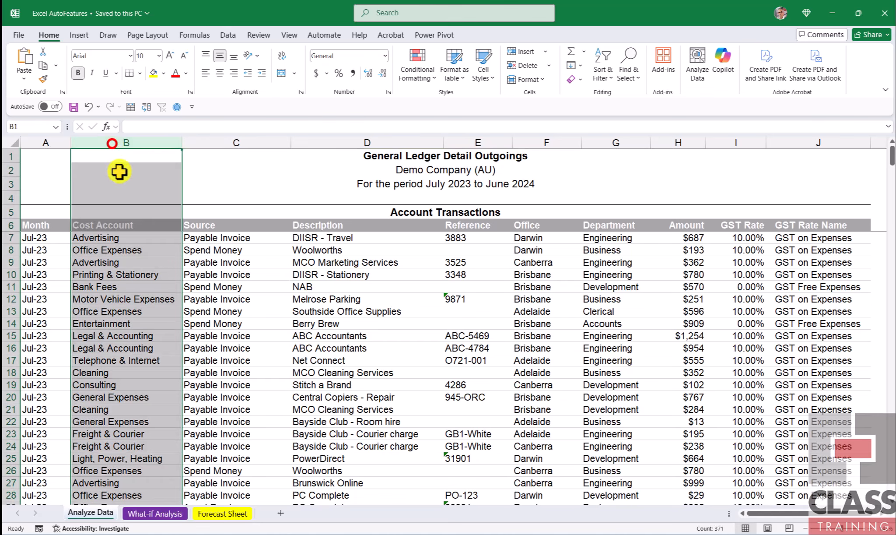
{"action": "left_click", "coordinate": [241, 296]}
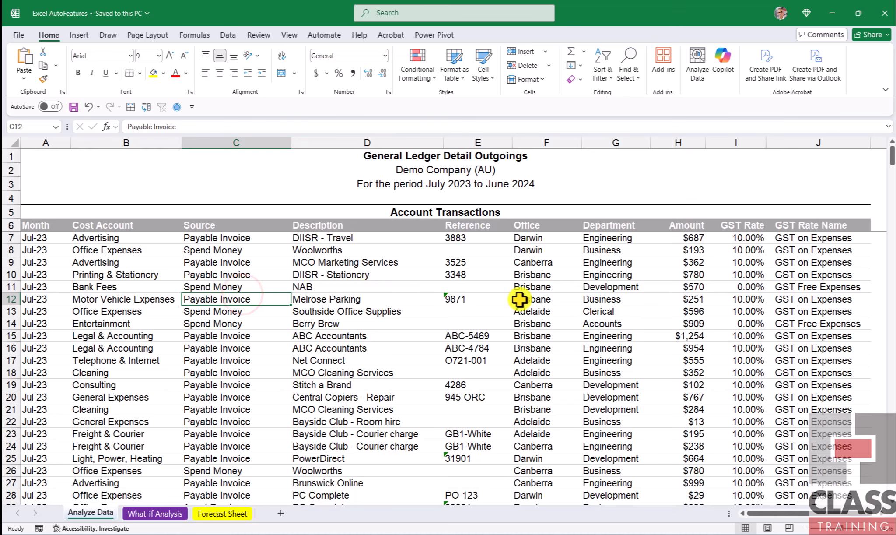
{"action": "left_click", "coordinate": [690, 141]}
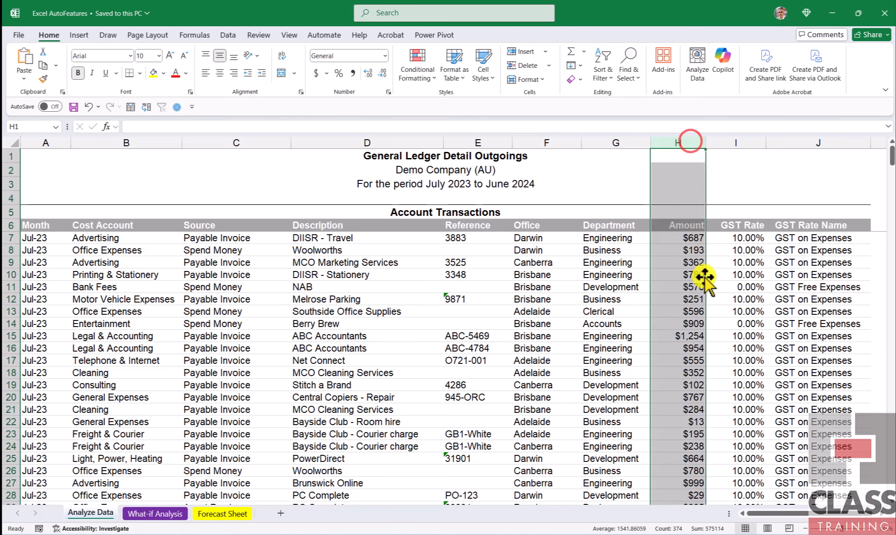
{"action": "left_click", "coordinate": [695, 302]}
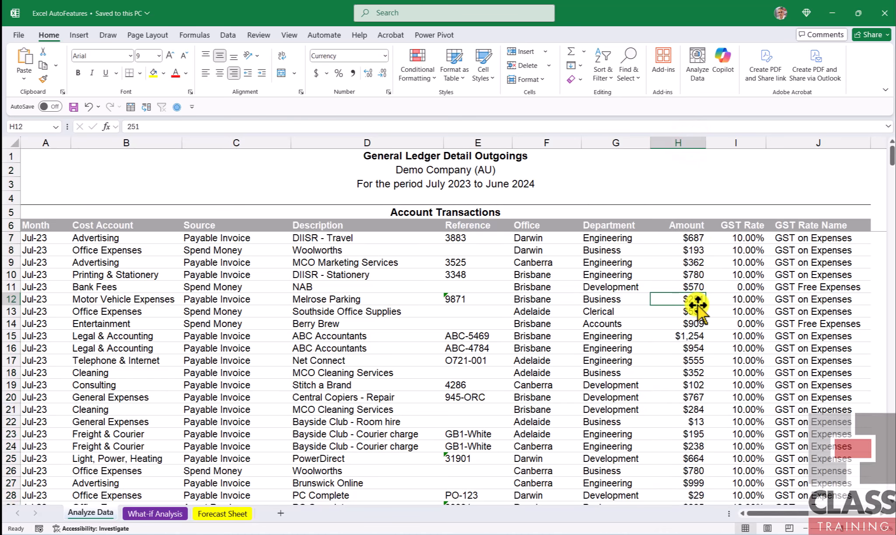
{"action": "left_click", "coordinate": [552, 141]}
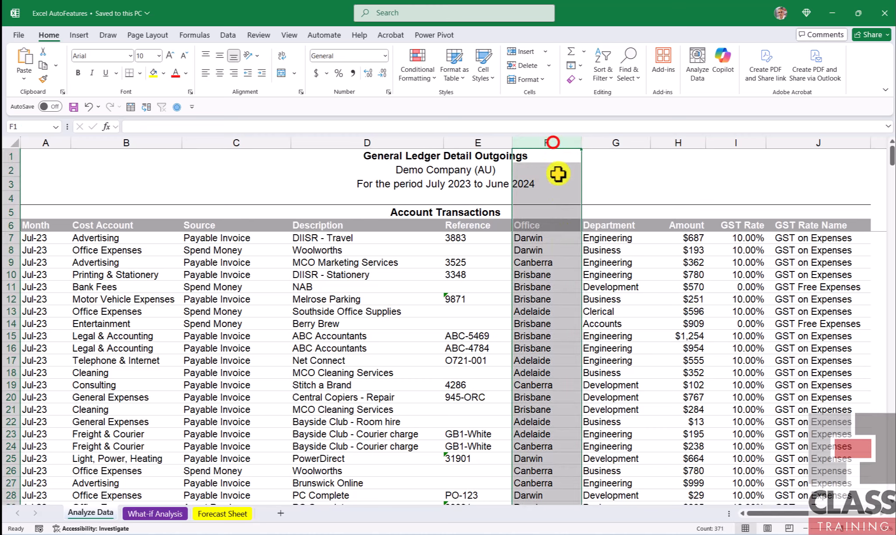
{"action": "left_click", "coordinate": [554, 284]}
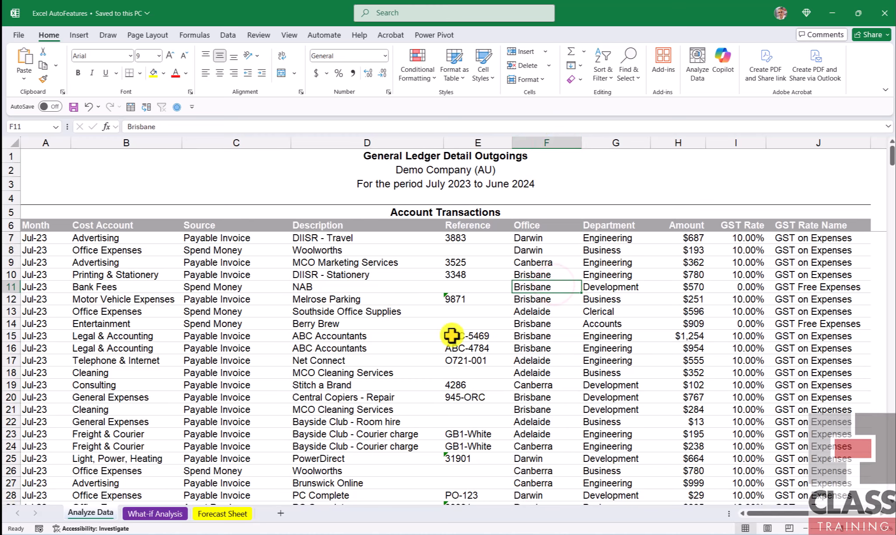
- Look through the ledger's transaction rows across the months and inspect sample Source, Description, Office and Department entries
{"action": "scroll", "coordinate": [310, 349], "scroll_direction": "down", "scroll_amount": 4}
{"action": "scroll", "coordinate": [310, 349], "scroll_direction": "down", "scroll_amount": 20}
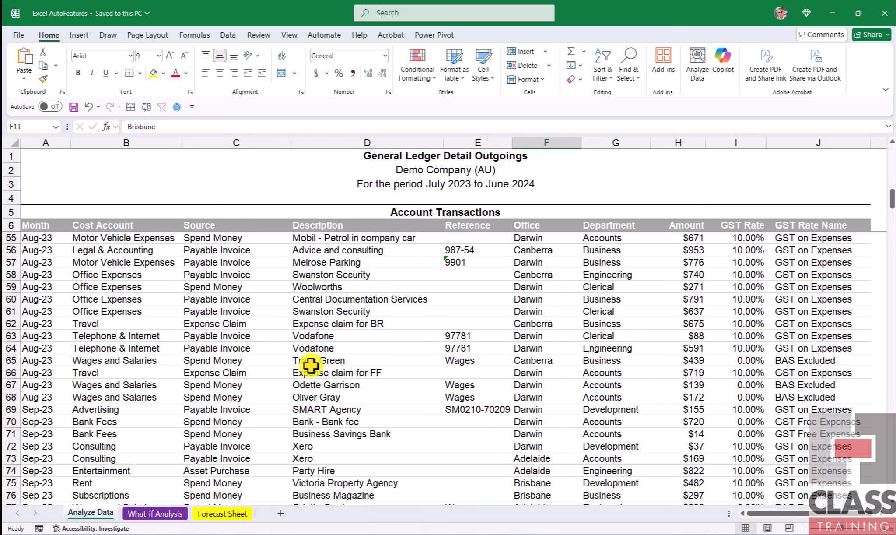
{"action": "scroll", "coordinate": [311, 367], "scroll_direction": "up", "scroll_amount": 17}
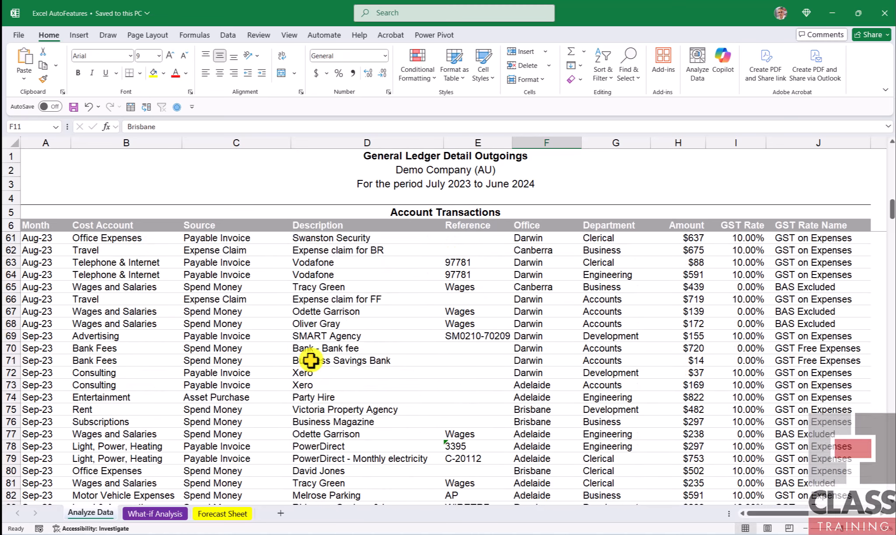
{"action": "scroll", "coordinate": [311, 361], "scroll_direction": "up", "scroll_amount": 10}
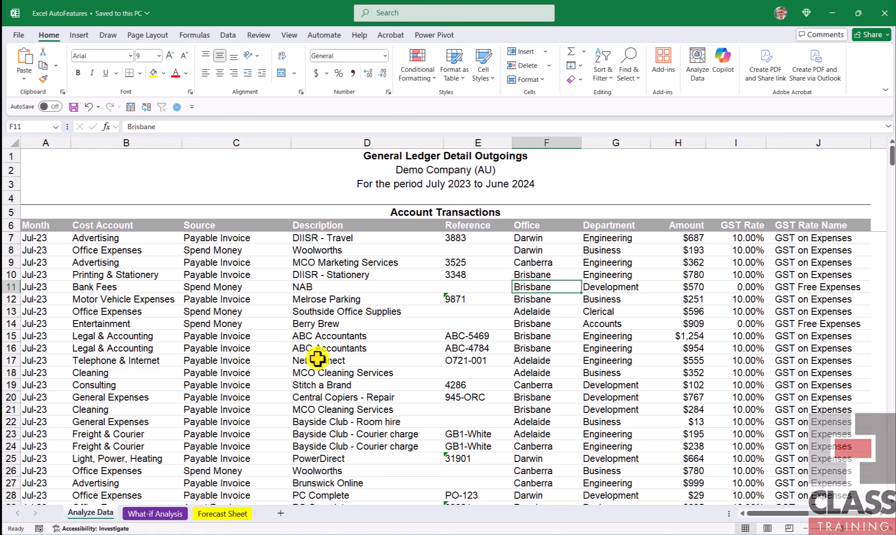
{"action": "left_click", "coordinate": [226, 331]}
{"action": "left_click", "coordinate": [349, 300]}
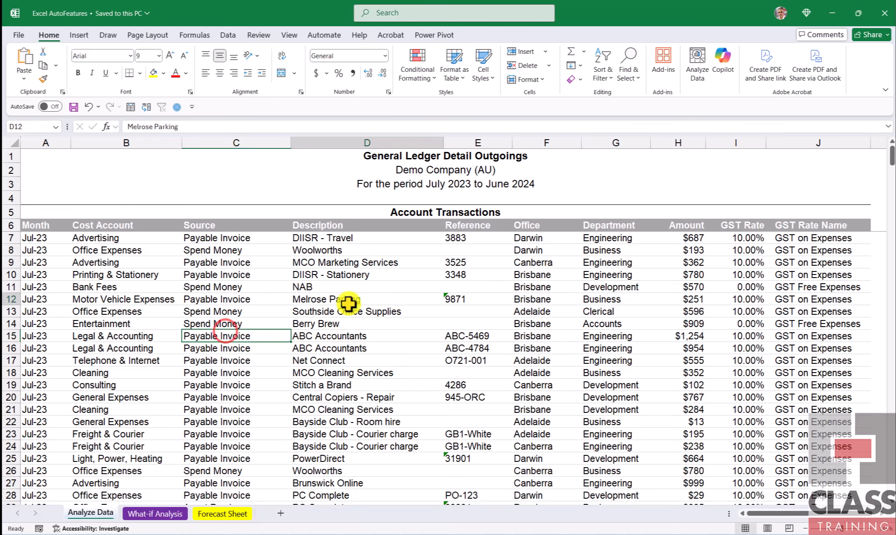
{"action": "left_click", "coordinate": [541, 308]}
{"action": "left_click", "coordinate": [633, 370]}
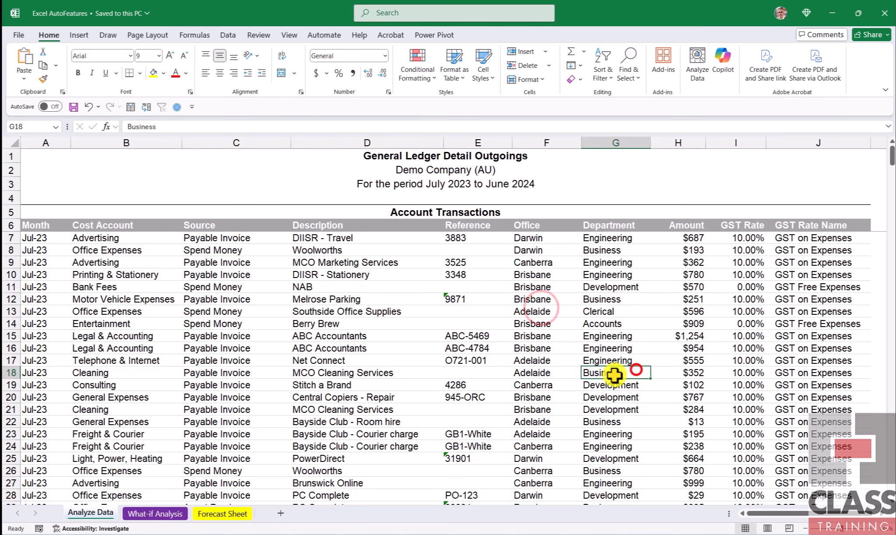
- Run Analyze Data on the ledger transactions and insert the suggested 'Amount' by 'Office' PivotChart on a new sheet
{"action": "left_click", "coordinate": [348, 359]}
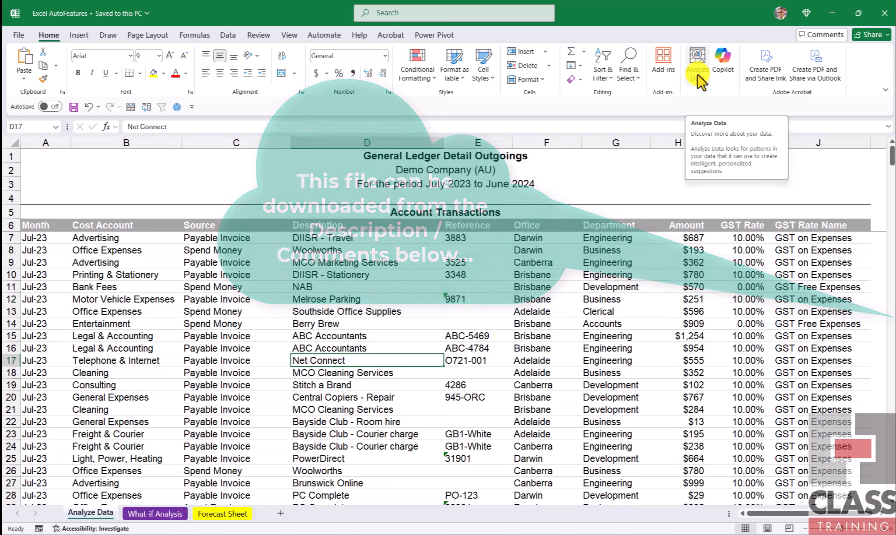
{"action": "left_click", "coordinate": [698, 73]}
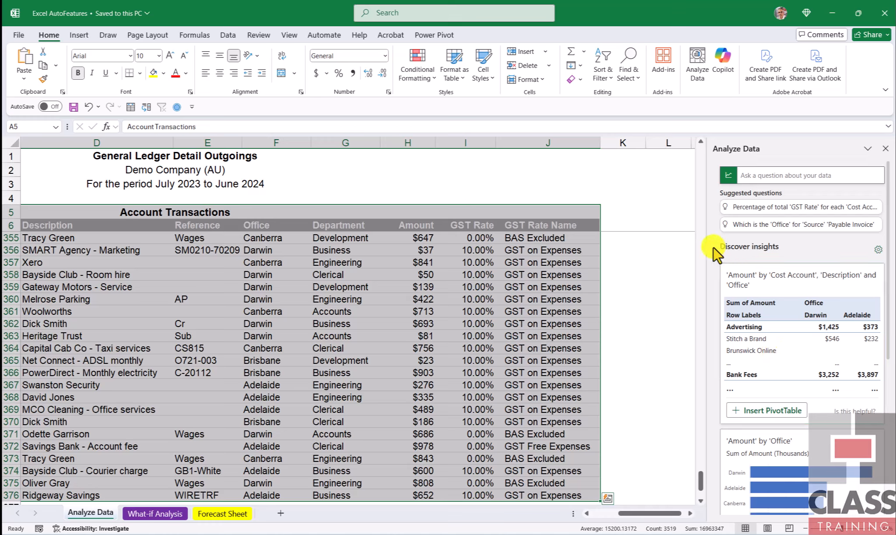
{"action": "scroll", "coordinate": [744, 315], "scroll_direction": "down", "scroll_amount": 2}
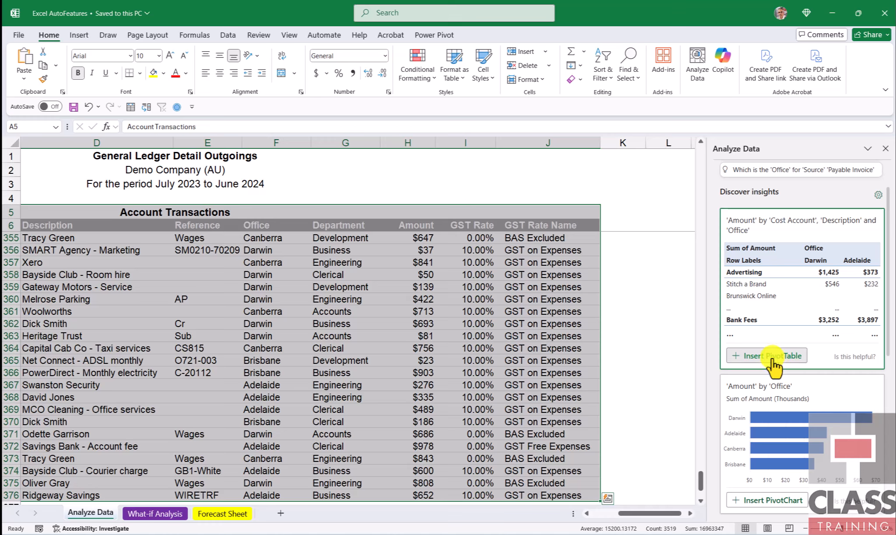
{"action": "scroll", "coordinate": [772, 363], "scroll_direction": "down", "scroll_amount": 4}
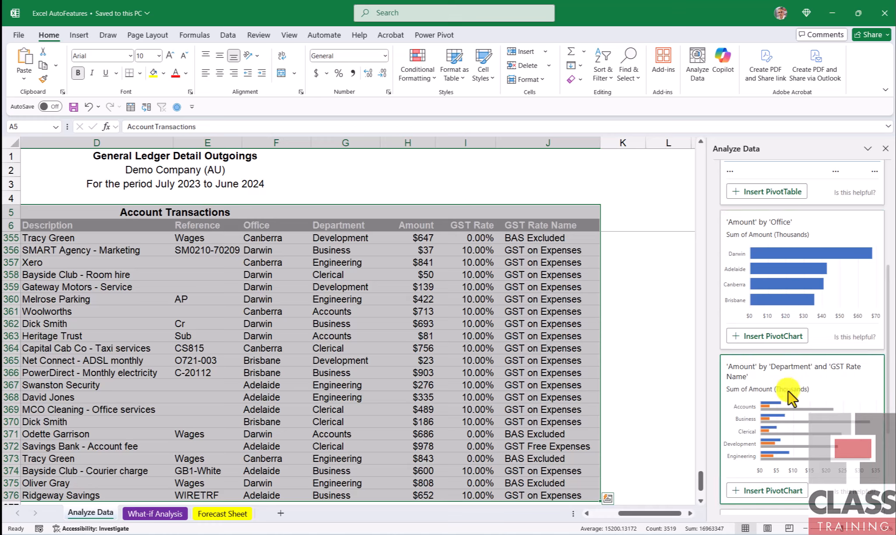
{"action": "scroll", "coordinate": [790, 396], "scroll_direction": "down", "scroll_amount": 4}
{"action": "scroll", "coordinate": [776, 394], "scroll_direction": "up", "scroll_amount": 5}
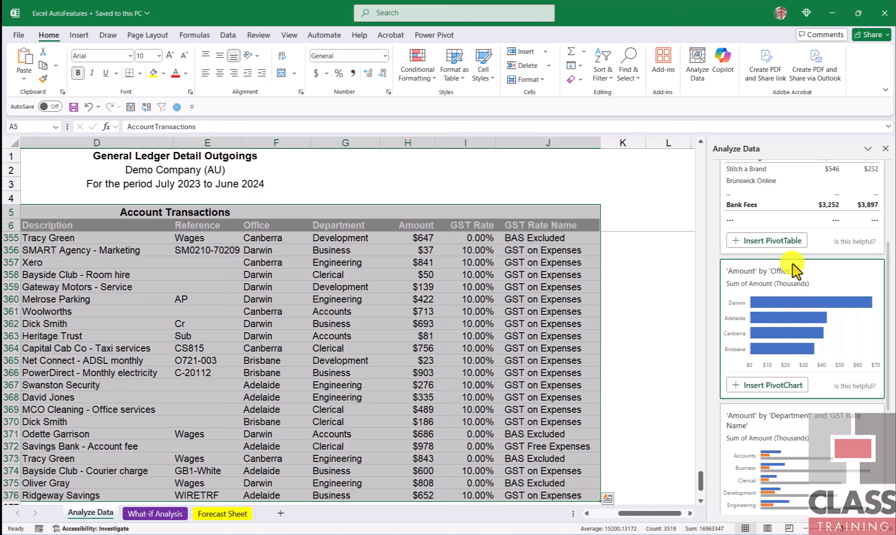
{"action": "left_click", "coordinate": [774, 385]}
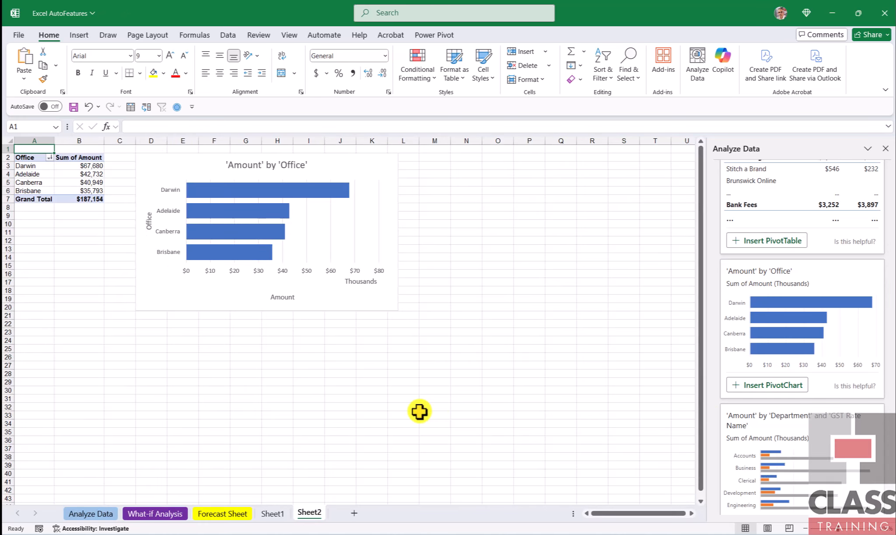
{"action": "scroll", "coordinate": [420, 411], "scroll_direction": "up", "scroll_amount": 6}
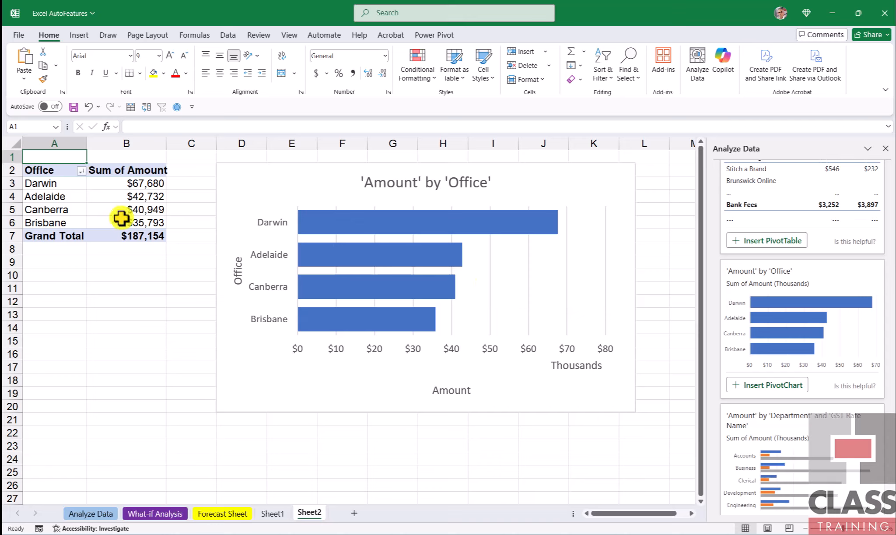
{"action": "left_click", "coordinate": [122, 199]}
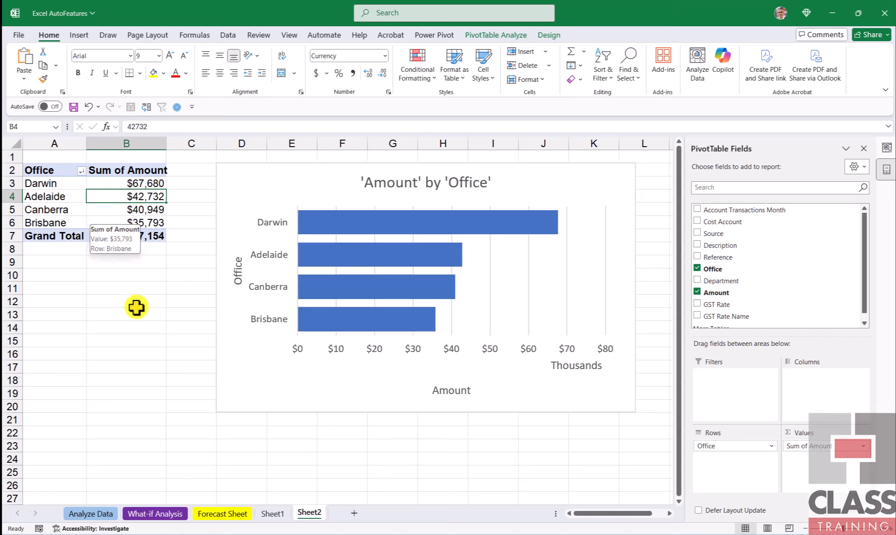
- Ask Analyze Data "Which office has the largest amount?" about the ledger on the Analyze Data sheet
{"action": "left_click", "coordinate": [84, 515]}
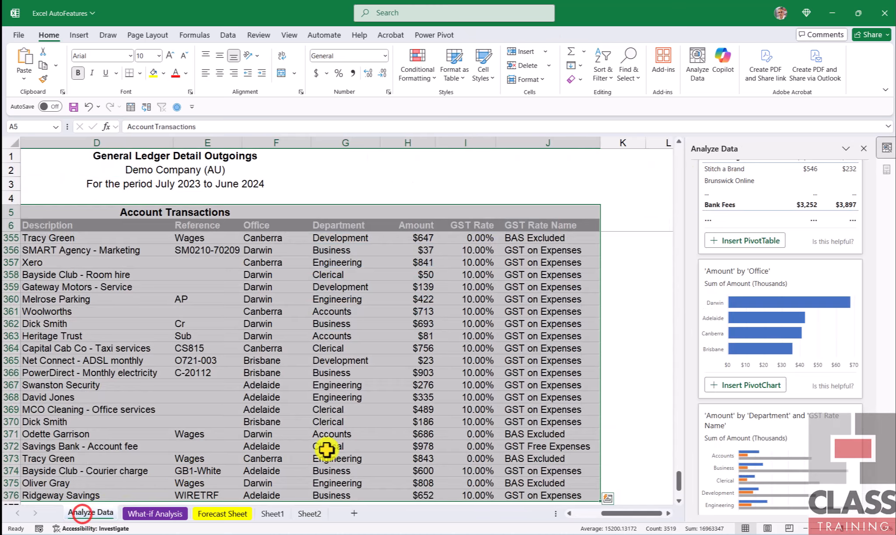
{"action": "scroll", "coordinate": [805, 391], "scroll_direction": "up", "scroll_amount": 1}
{"action": "scroll", "coordinate": [805, 392], "scroll_direction": "up", "scroll_amount": 3}
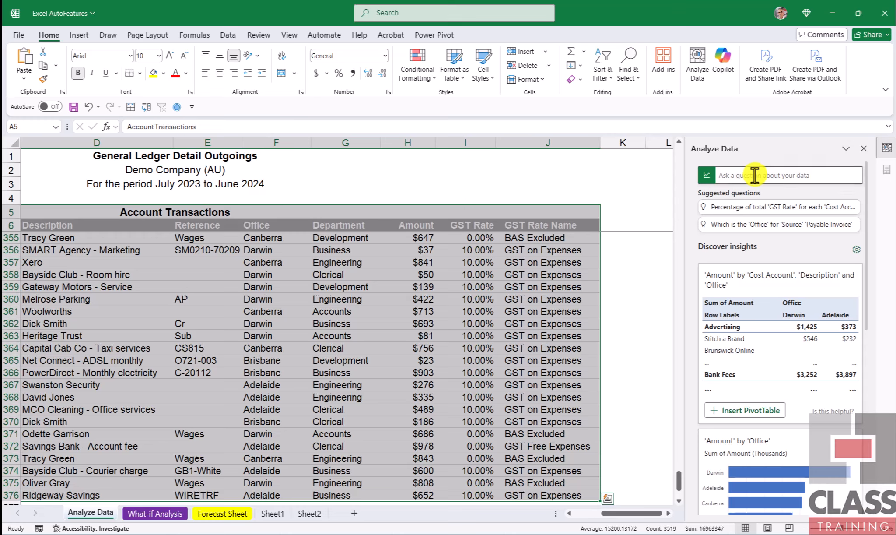
{"action": "left_click", "coordinate": [755, 175]}
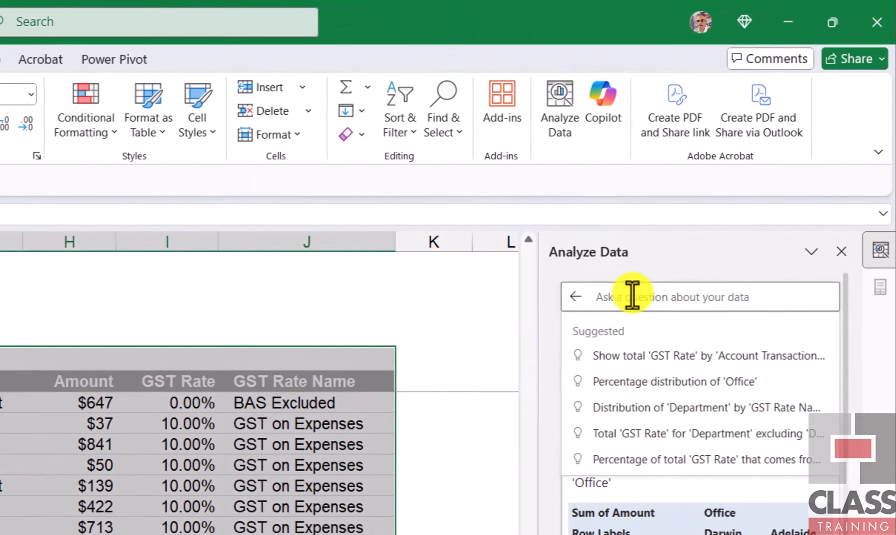
{"action": "left_click", "coordinate": [740, 174]}
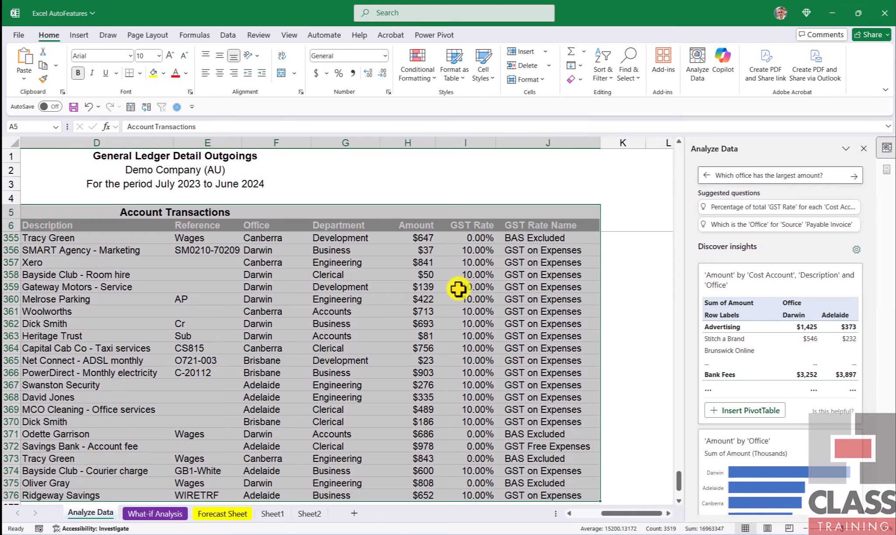
{"action": "left_click", "coordinate": [262, 225]}
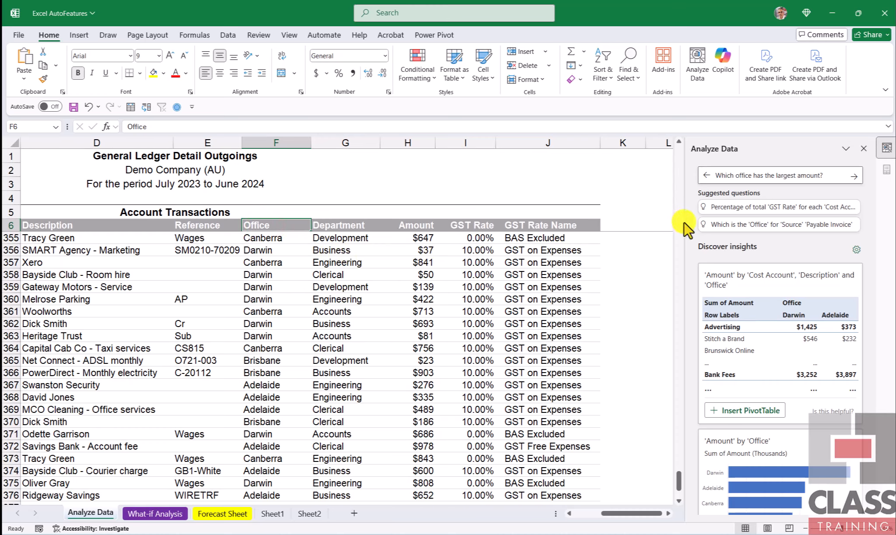
{"action": "left_click", "coordinate": [418, 225]}
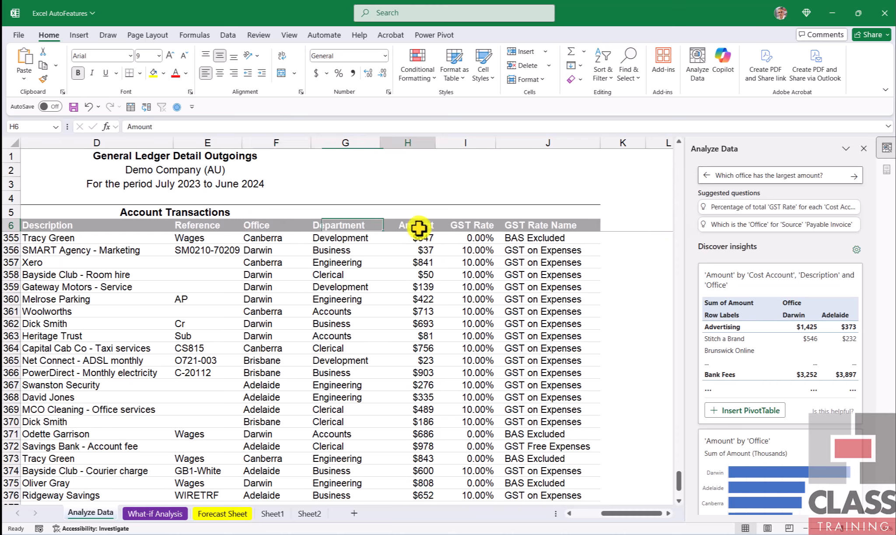
{"action": "left_click", "coordinate": [284, 225]}
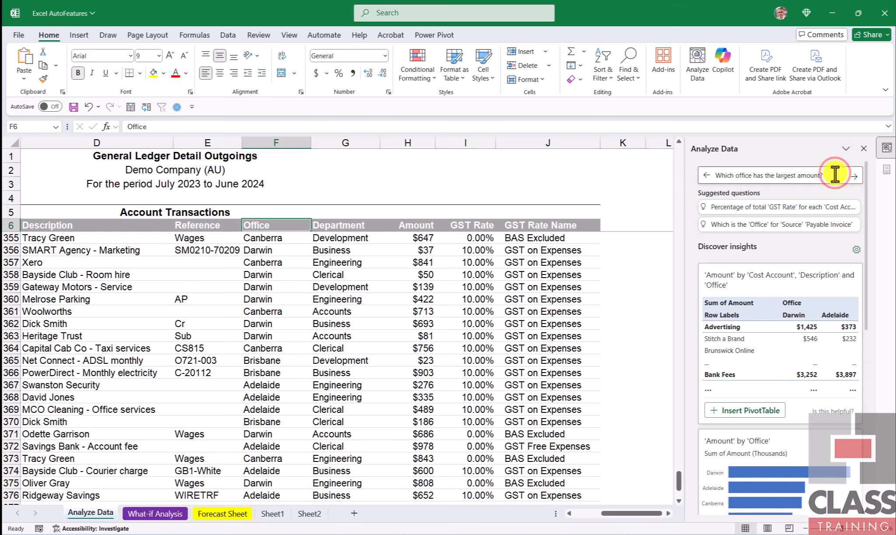
{"action": "key", "text": "Return"}
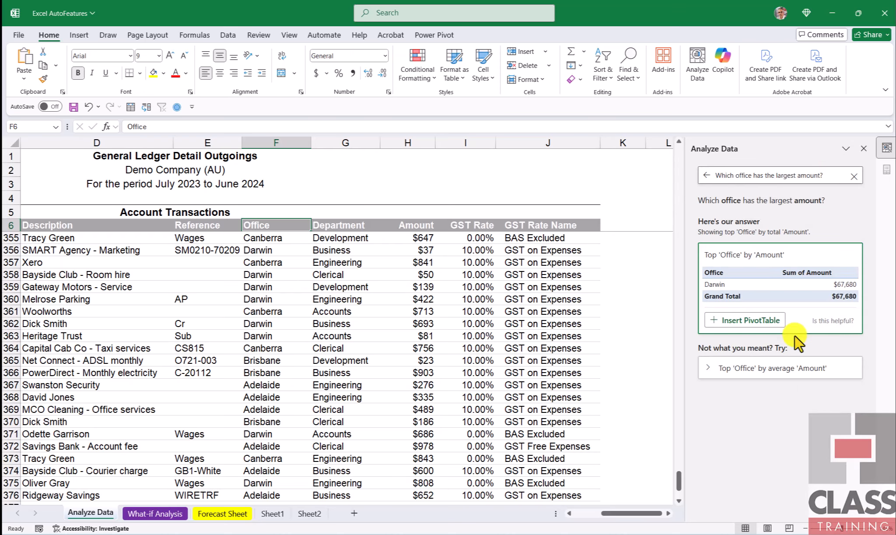
- Insert the Top 'Office' by 'Amount' answer as a PivotTable on a new sheet
{"action": "left_click", "coordinate": [750, 319]}
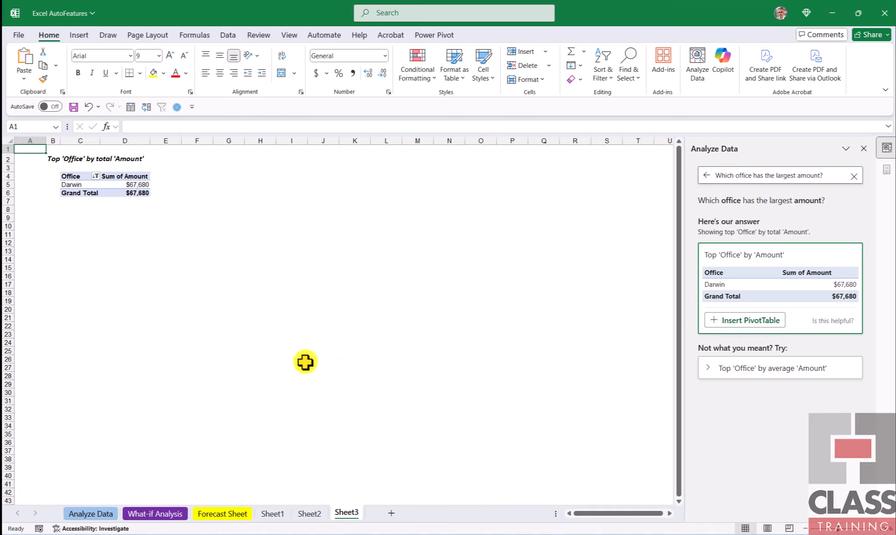
{"action": "scroll", "coordinate": [304, 365], "scroll_direction": "up", "scroll_amount": 3}
{"action": "scroll", "coordinate": [304, 365], "scroll_direction": "up", "scroll_amount": 2}
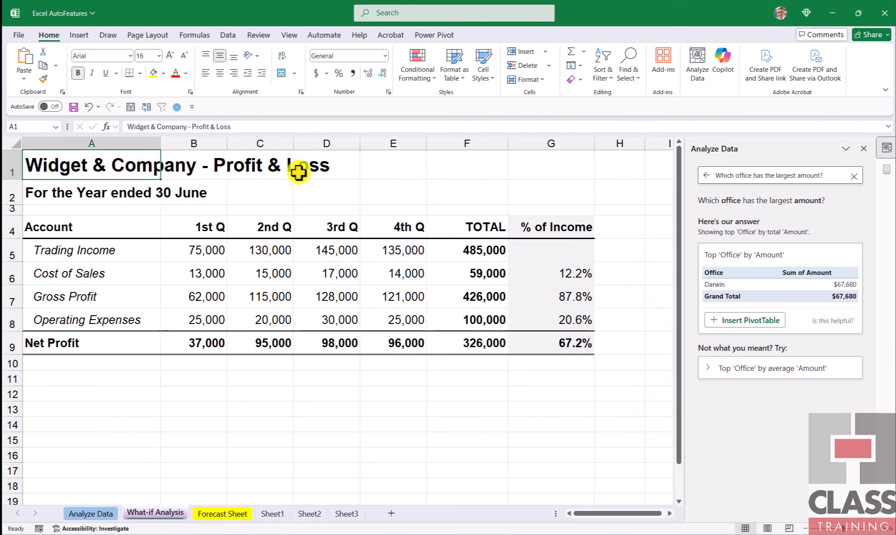
- Review the profit and loss accounts on the What-if Analysis sheet and select the Net Profit percentage of income
{"action": "left_click", "coordinate": [101, 227]}
{"action": "left_click", "coordinate": [104, 247]}
{"action": "left_click", "coordinate": [104, 279]}
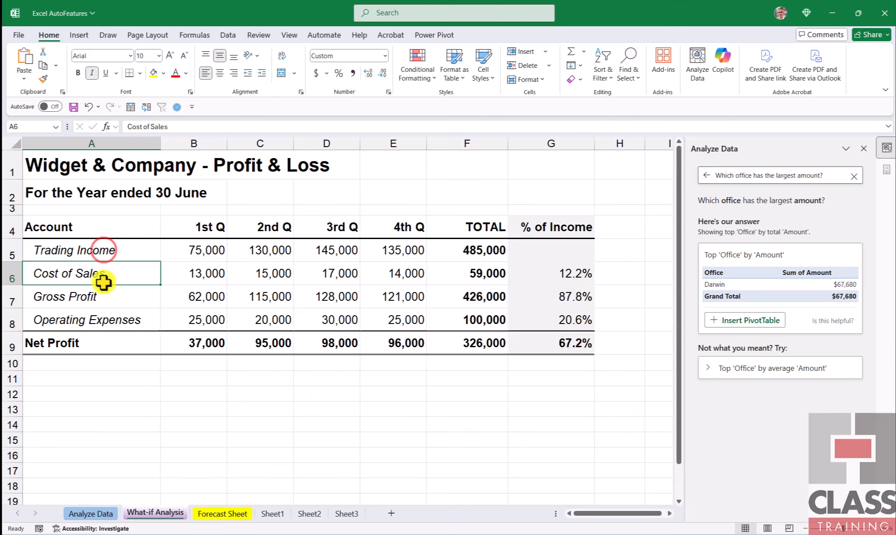
{"action": "left_click", "coordinate": [110, 344]}
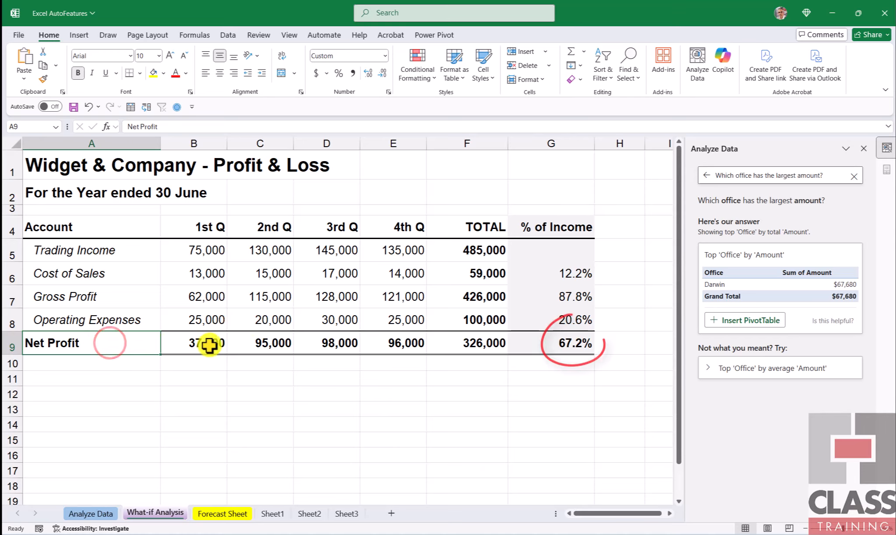
{"action": "left_click", "coordinate": [569, 342]}
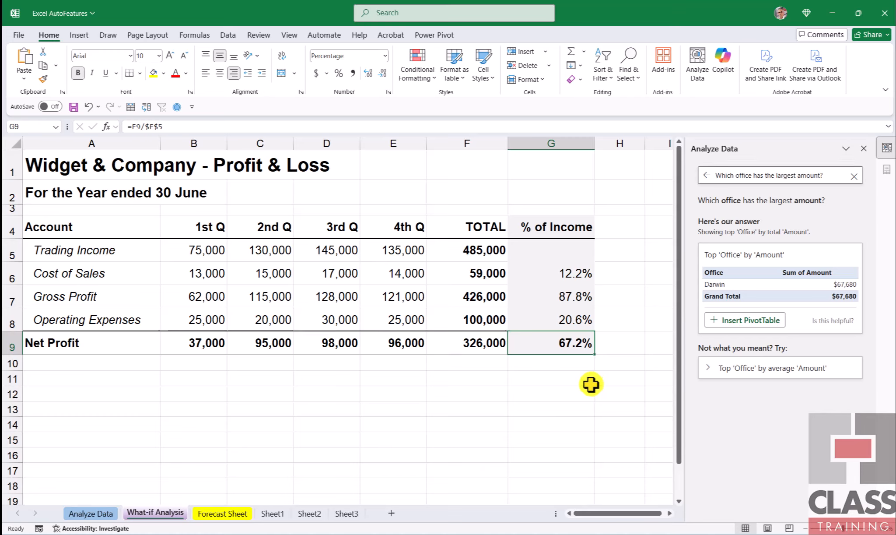
- Examine the quarterly Trading Income amounts alongside the Net Profit percentage of income in the profit and loss table
{"action": "left_click", "coordinate": [537, 344]}
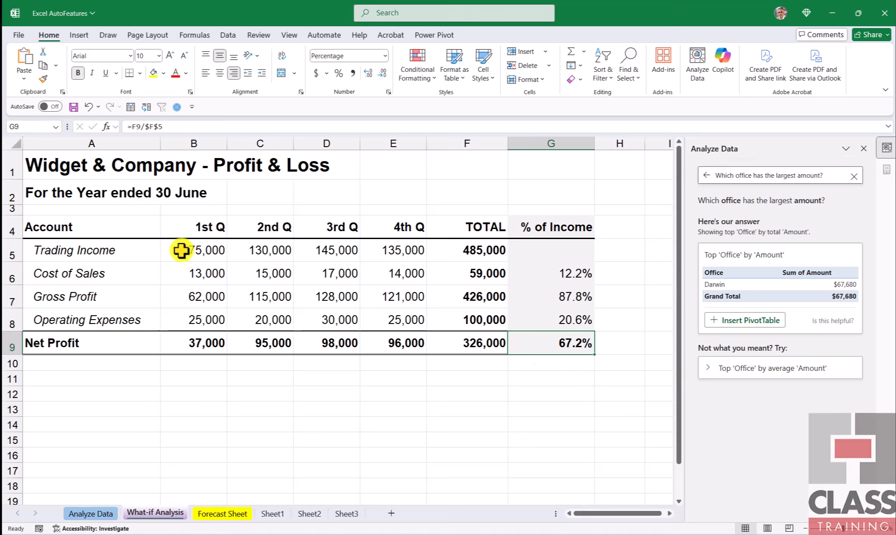
{"action": "left_click", "coordinate": [210, 249]}
{"action": "left_click_drag", "start_coordinate": [210, 250], "coordinate": [386, 251]}
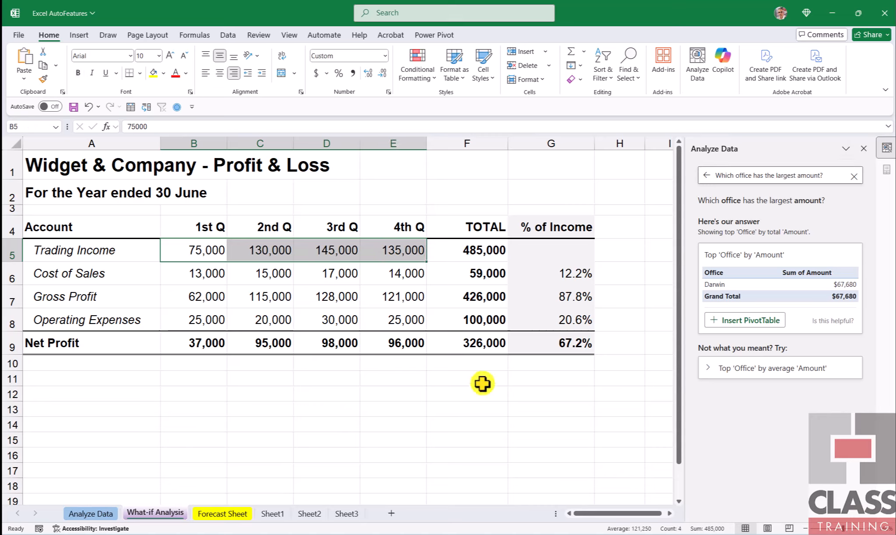
{"action": "left_click", "coordinate": [538, 342]}
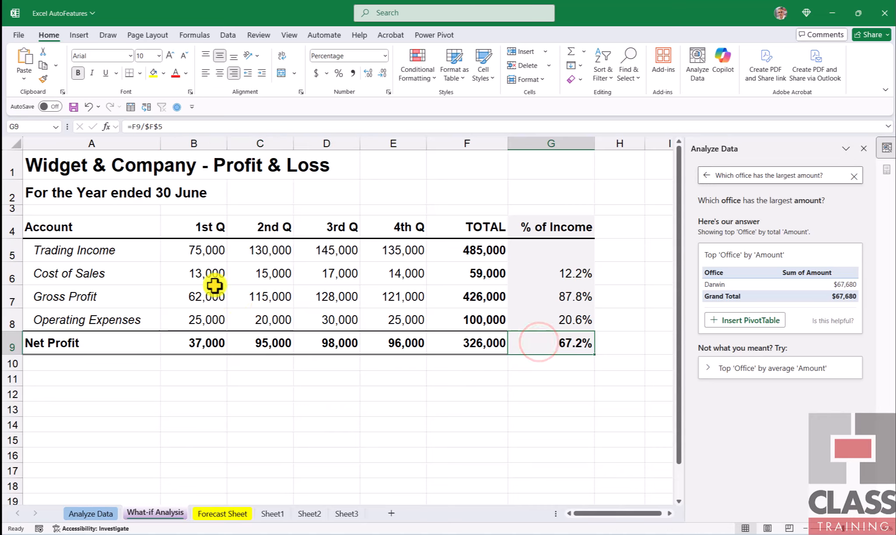
{"action": "left_click_drag", "start_coordinate": [190, 248], "coordinate": [371, 251]}
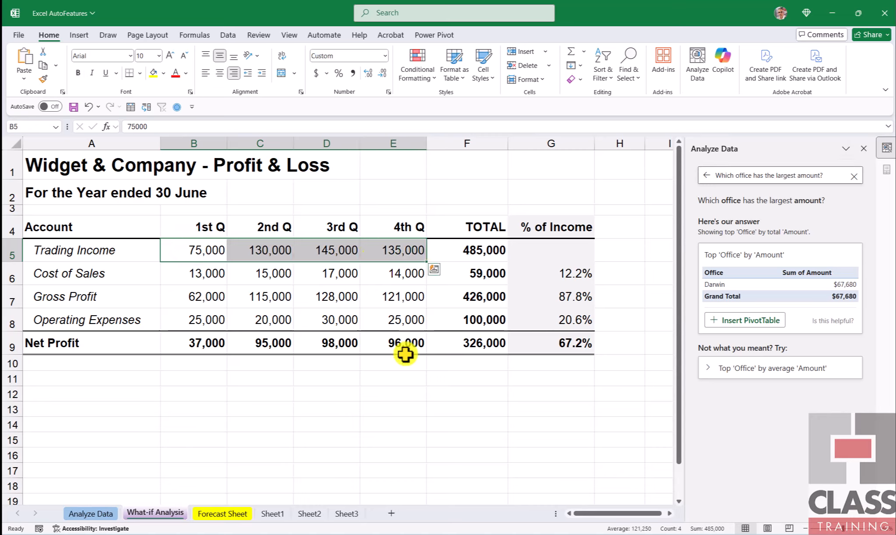
{"action": "left_click", "coordinate": [558, 342]}
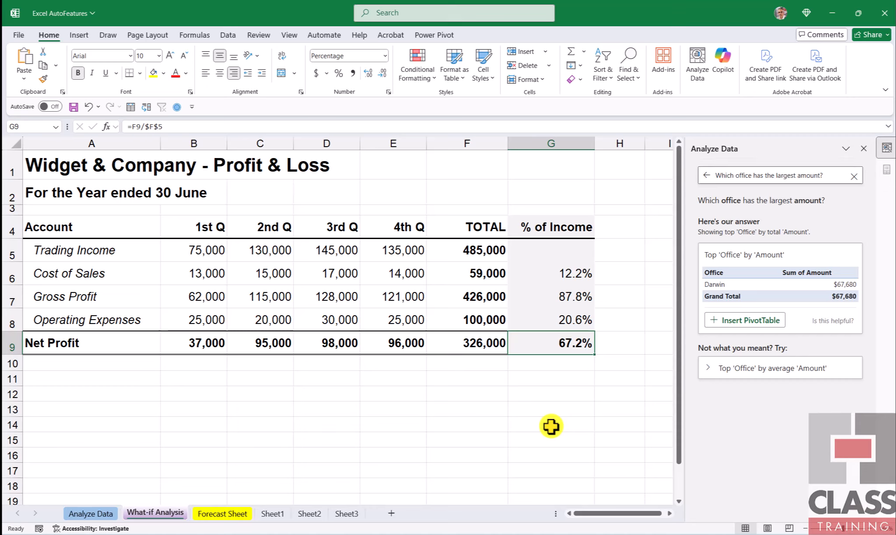
{"action": "left_click", "coordinate": [547, 343]}
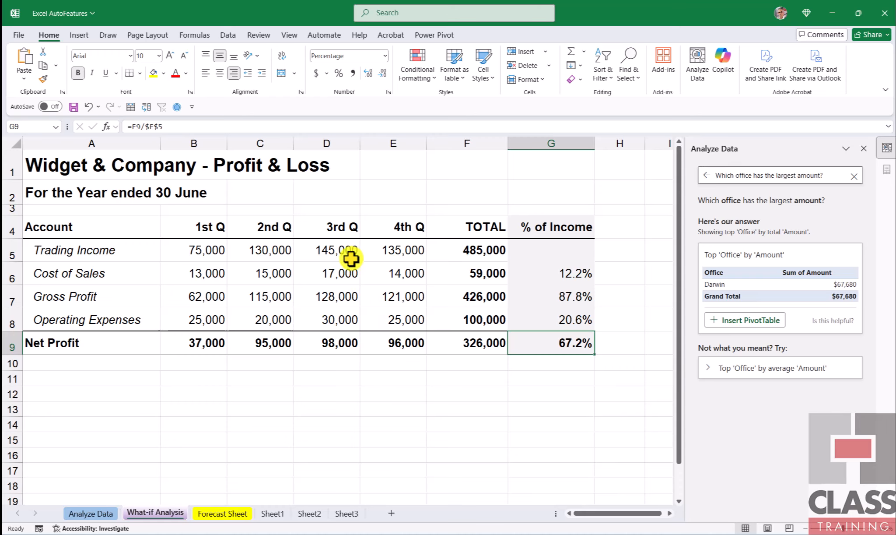
- Start Solver with the Net Profit percentage in G9 as the objective and a target value of 0.7
{"action": "left_click", "coordinate": [228, 34]}
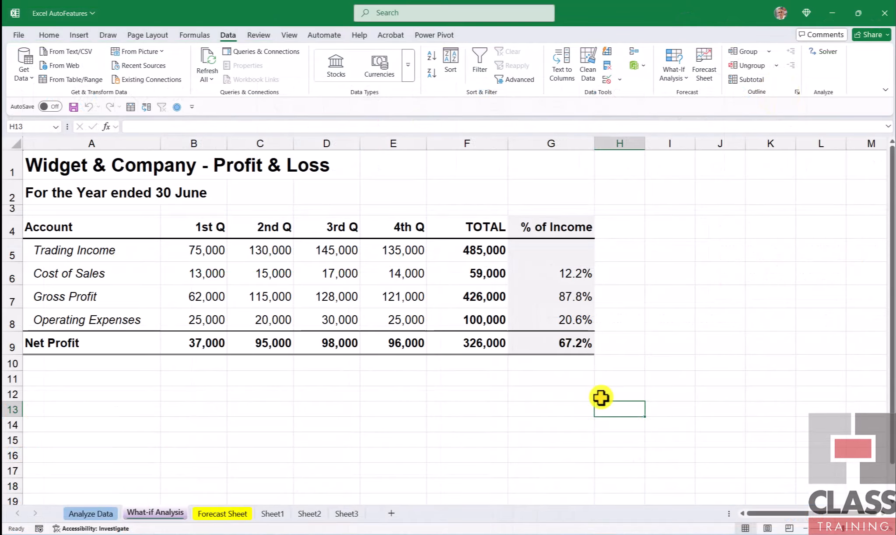
{"action": "left_click", "coordinate": [543, 344]}
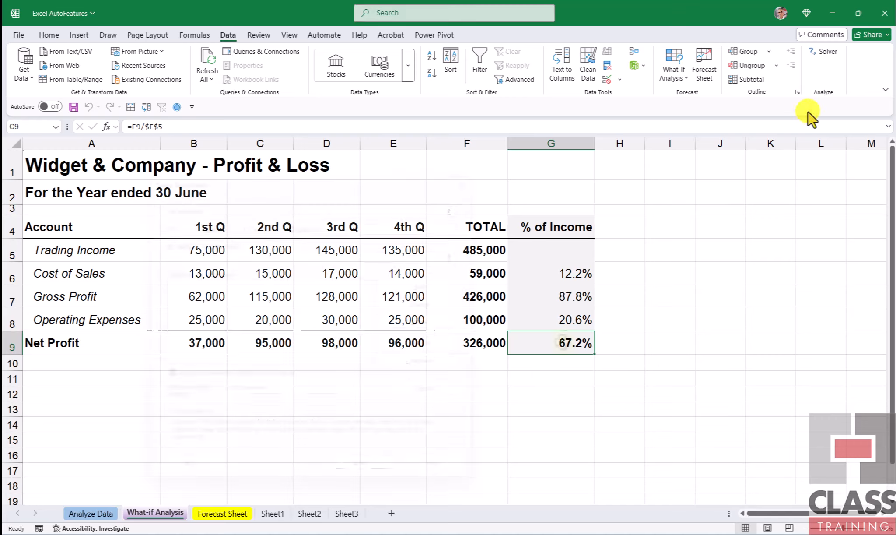
{"action": "left_click", "coordinate": [823, 51]}
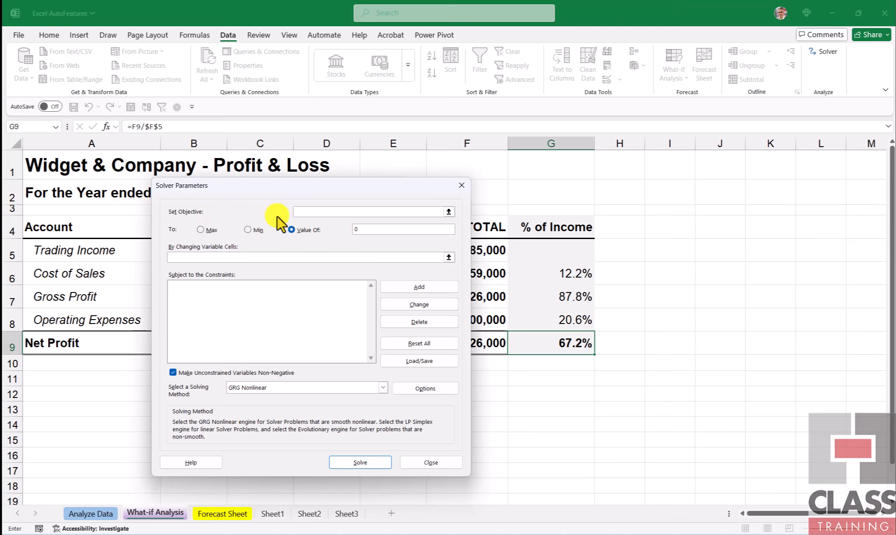
{"action": "left_click", "coordinate": [560, 341]}
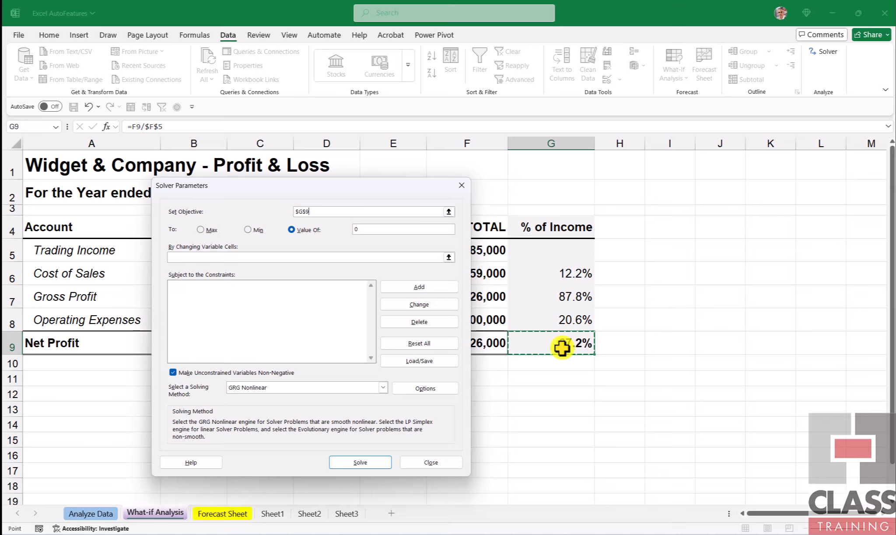
{"action": "left_click", "coordinate": [369, 228]}
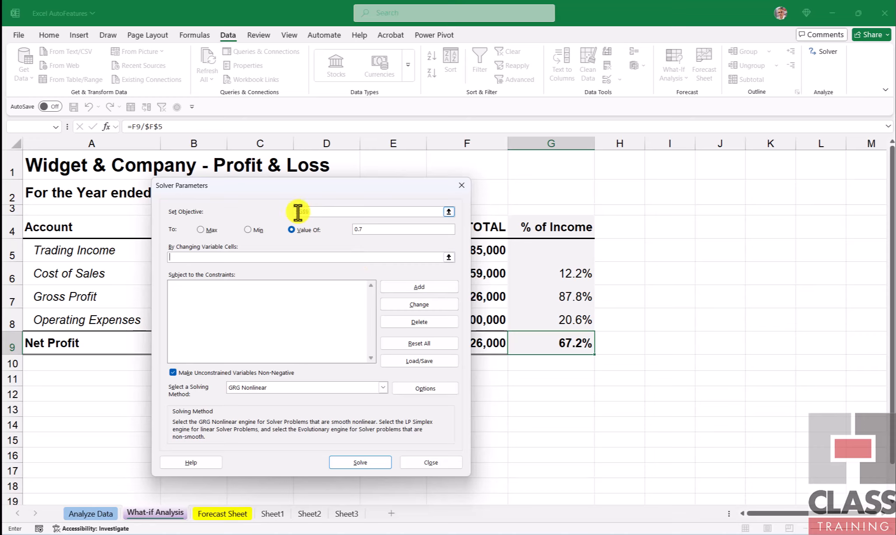
- Solve by changing the quarterly Trading Income cells B5:E5 and keep the Solver solution
{"action": "mouse_move", "coordinate": [294, 189]}
{"action": "left_mouse_down"}
{"action": "mouse_move", "coordinate": [448, 201]}
{"action": "mouse_move", "coordinate": [560, 186]}
{"action": "mouse_move", "coordinate": [616, 162]}
{"action": "left_mouse_up"}
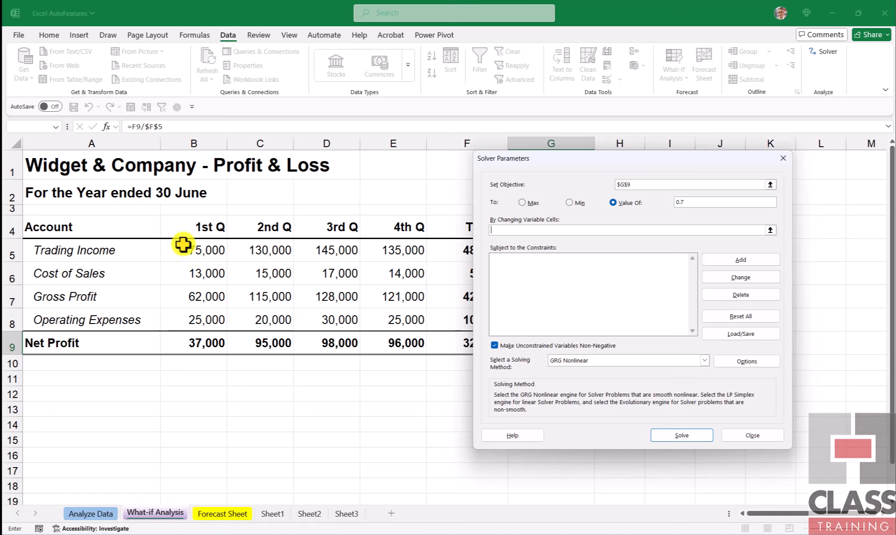
{"action": "left_click_drag", "start_coordinate": [182, 245], "coordinate": [394, 250]}
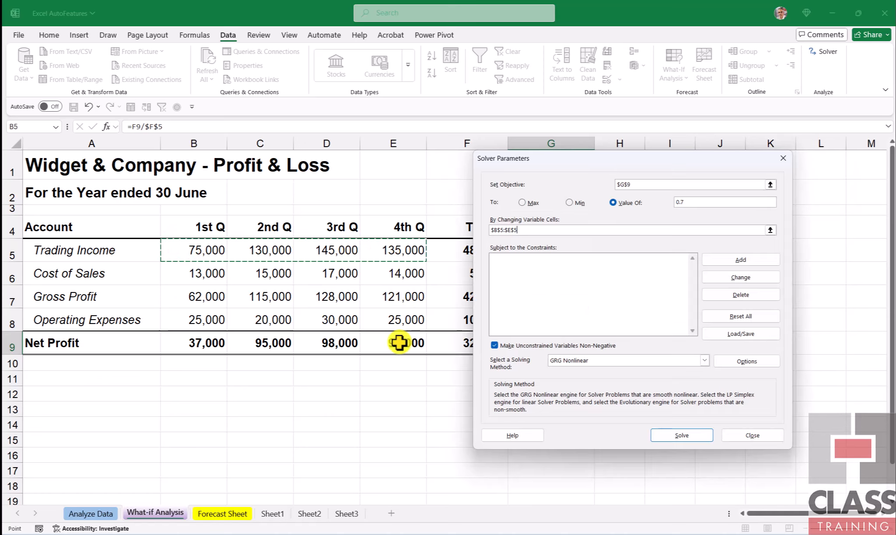
{"action": "left_click", "coordinate": [682, 434]}
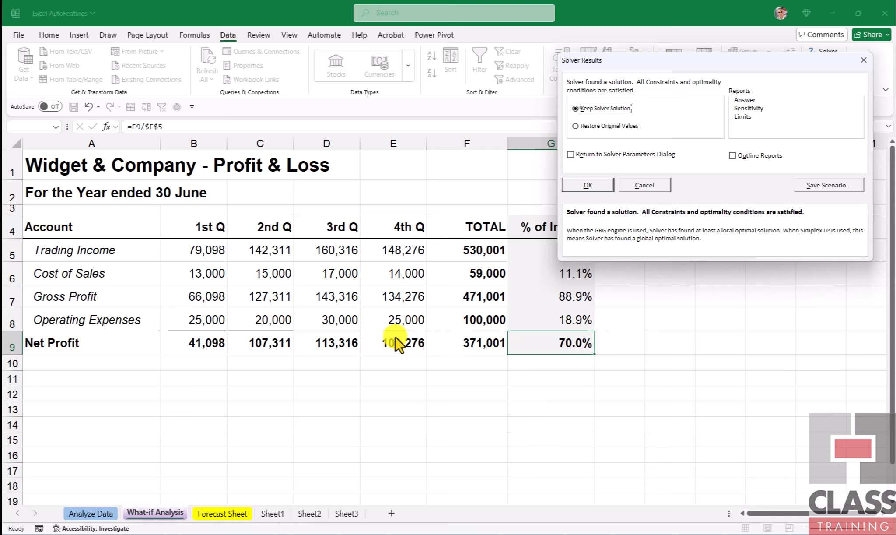
{"action": "left_click", "coordinate": [590, 184]}
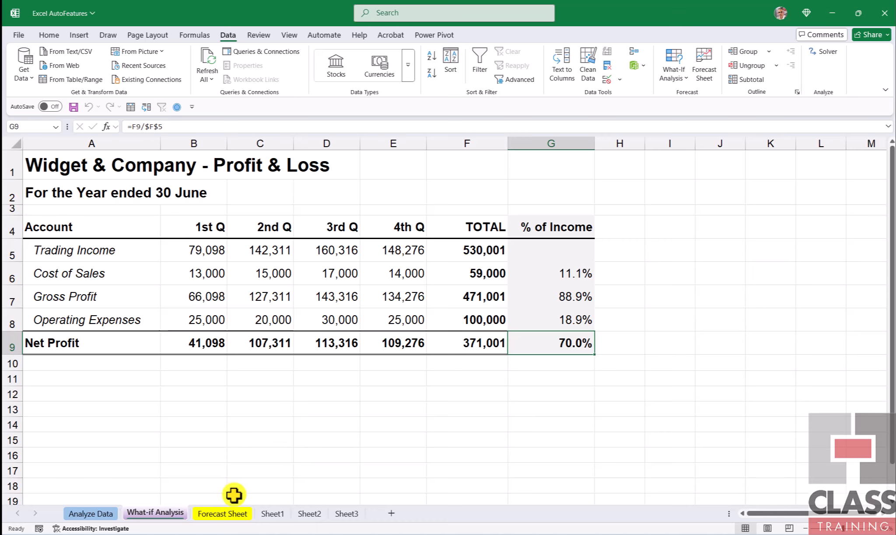
- Review the monthly sales from Jul-24 to Jun-25 and their column headings on the Forecast Sheet
{"action": "left_click", "coordinate": [232, 515]}
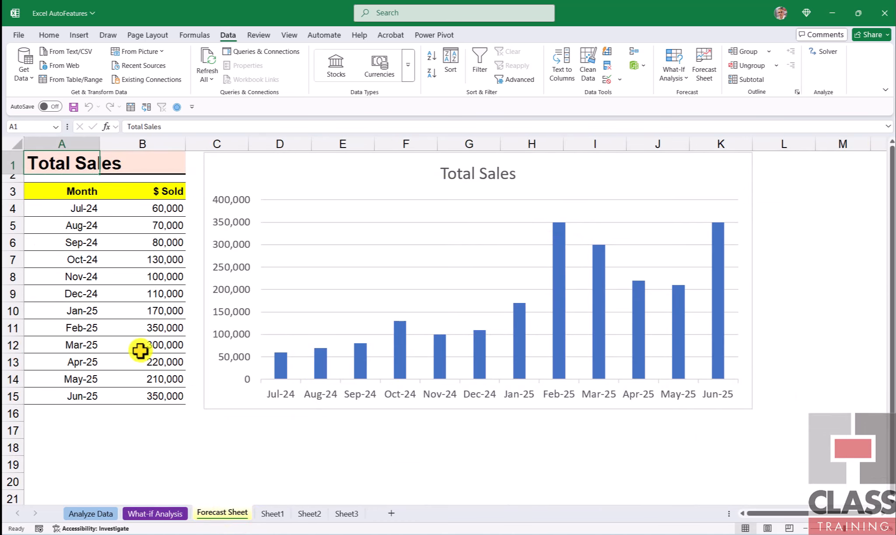
{"action": "left_click", "coordinate": [61, 206]}
{"action": "left_click", "coordinate": [66, 395]}
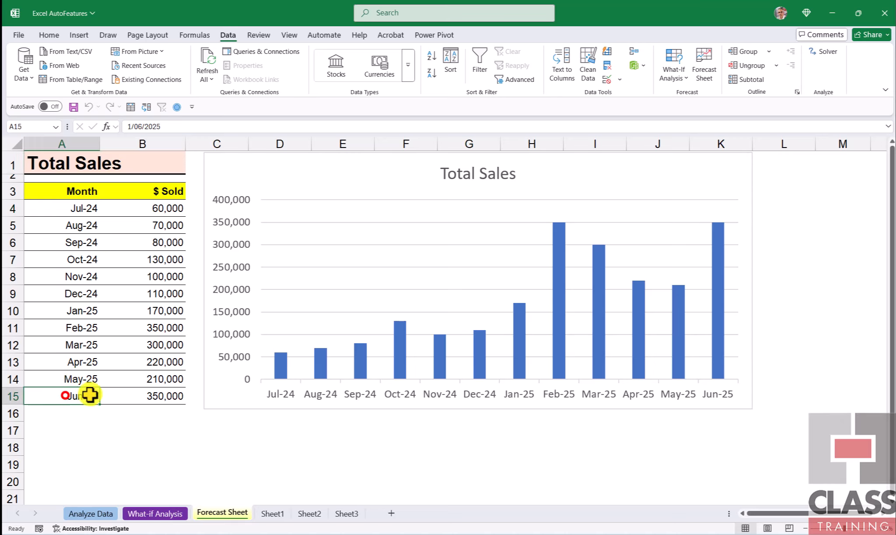
{"action": "left_click_drag", "start_coordinate": [139, 213], "coordinate": [135, 395]}
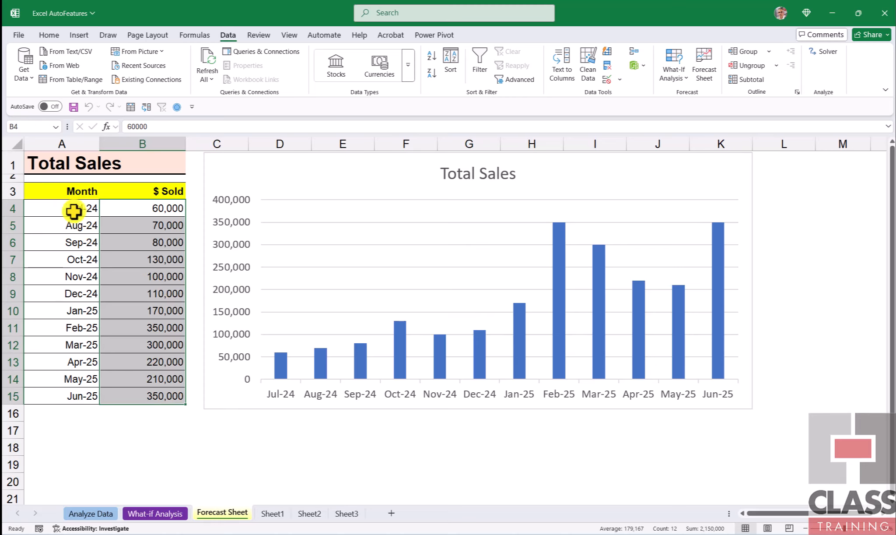
{"action": "left_click", "coordinate": [49, 186]}
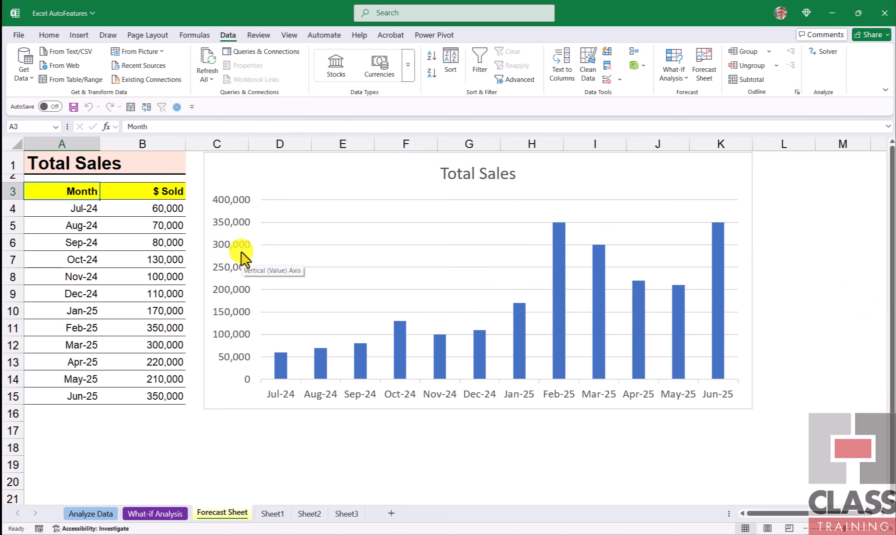
{"action": "left_click", "coordinate": [88, 210]}
{"action": "left_click", "coordinate": [84, 243]}
- Create a line-chart forecast worksheet from the monthly sales data with a forecast end of 31/12/2025, and select its chart
{"action": "left_click", "coordinate": [137, 246]}
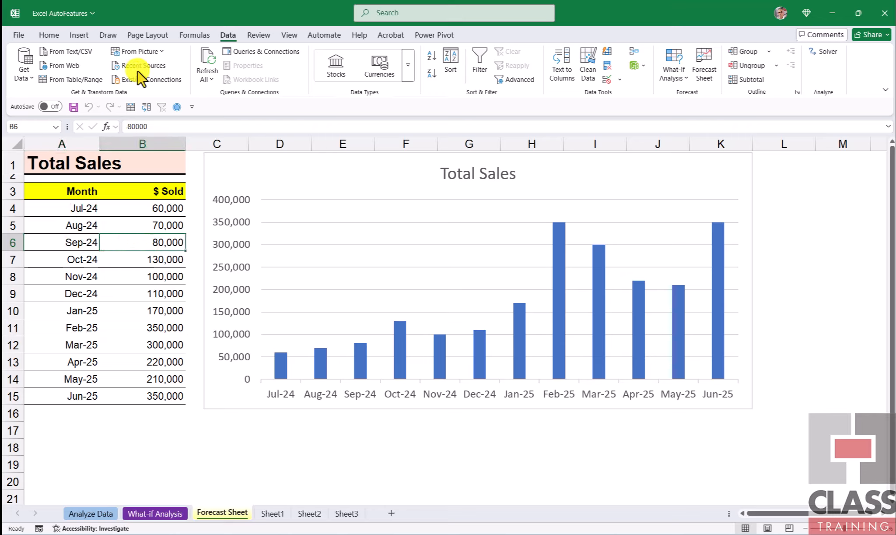
{"action": "left_click", "coordinate": [234, 35]}
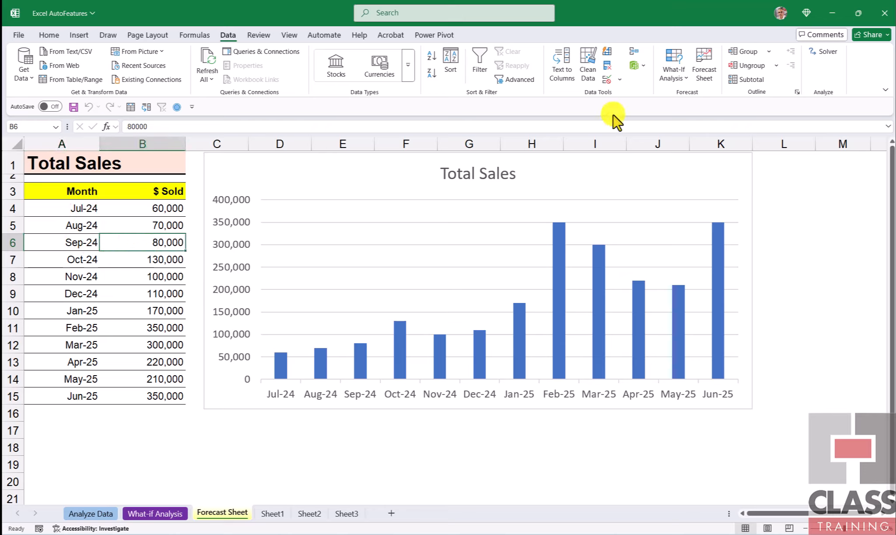
{"action": "left_click", "coordinate": [708, 73]}
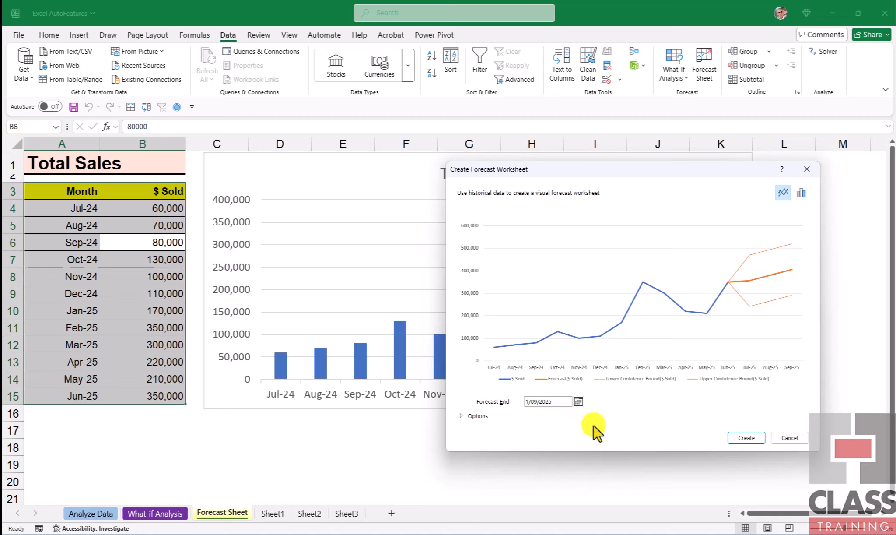
{"action": "left_click", "coordinate": [578, 401]}
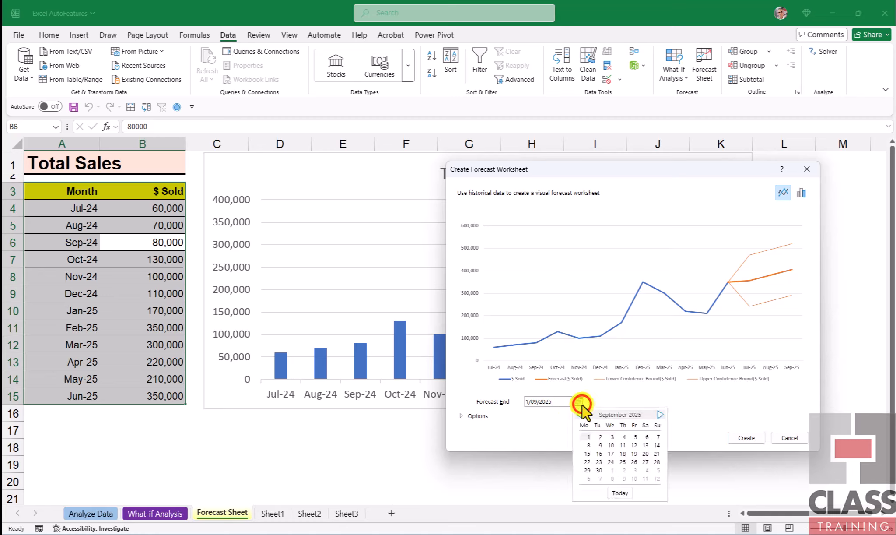
{"action": "left_click", "coordinate": [658, 413]}
{"action": "left_click", "coordinate": [658, 414]}
{"action": "left_click", "coordinate": [658, 413]}
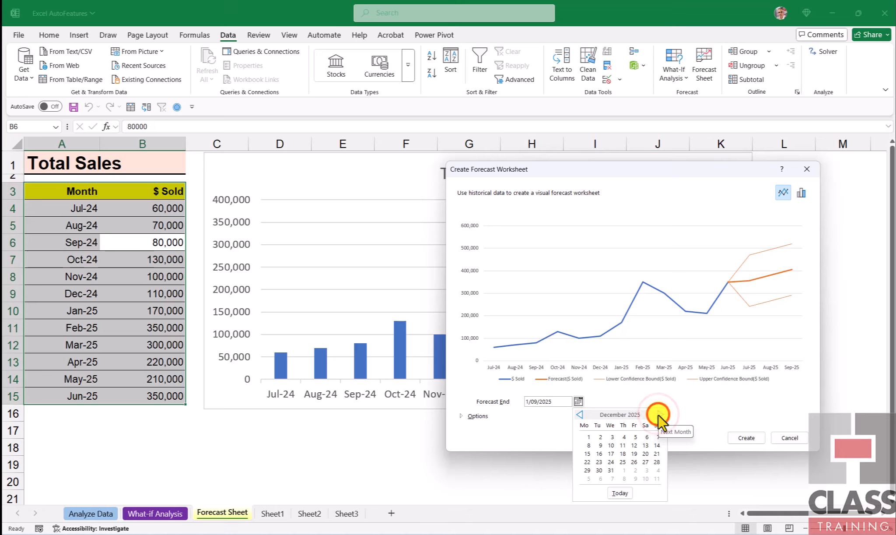
{"action": "left_click", "coordinate": [612, 470]}
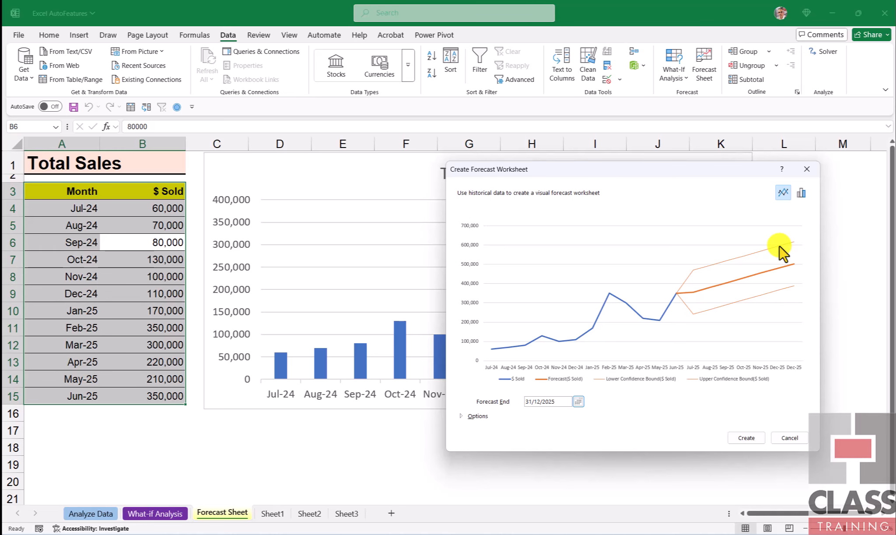
{"action": "left_click", "coordinate": [746, 437]}
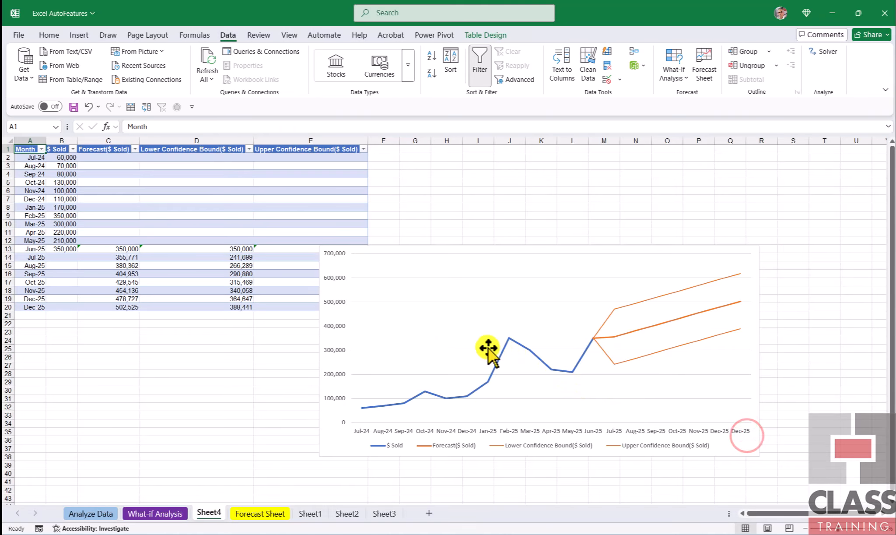
{"action": "left_click", "coordinate": [471, 269]}
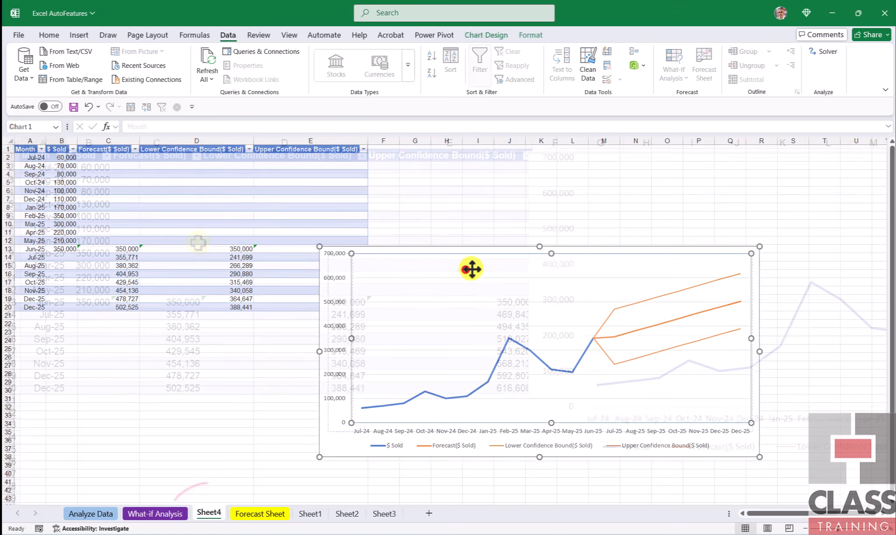